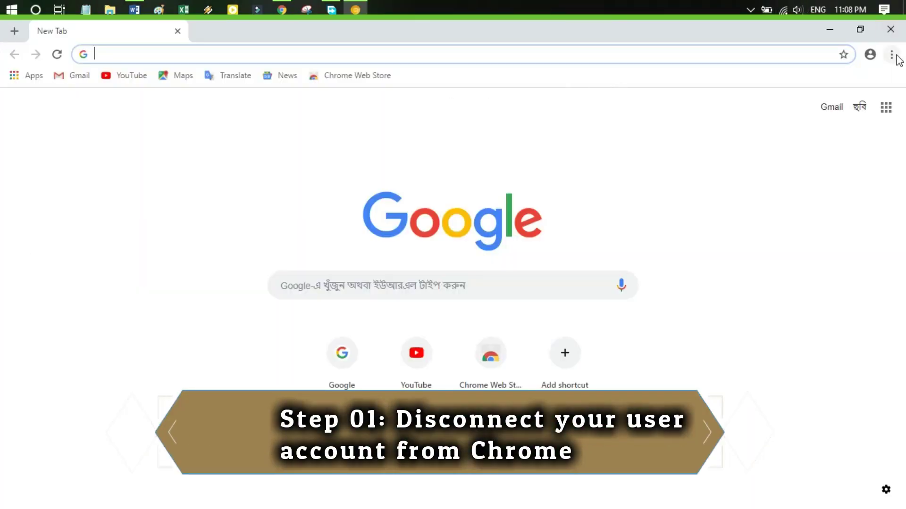
Enter chrome://settings in the new tab's address bar, fixing the misspelling
{"action": "left_click", "coordinate": [645, 56]}
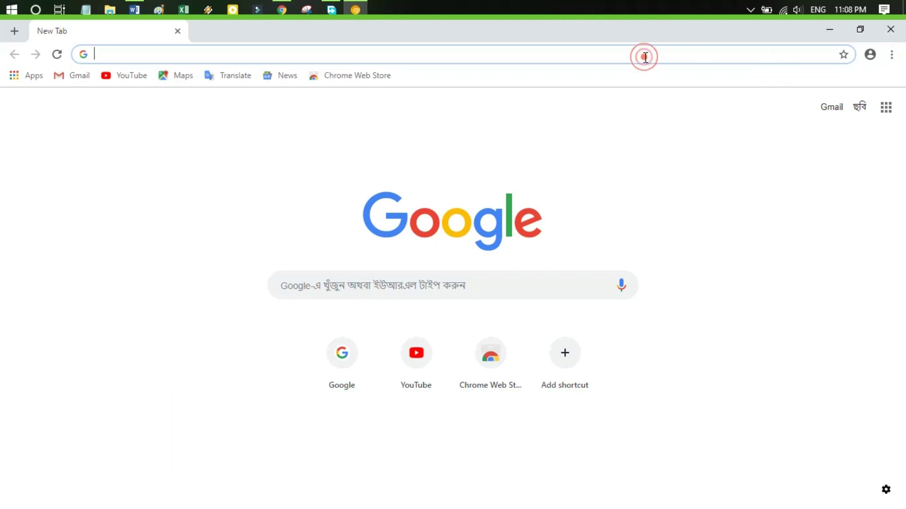
{"action": "type", "text": "chrome"}
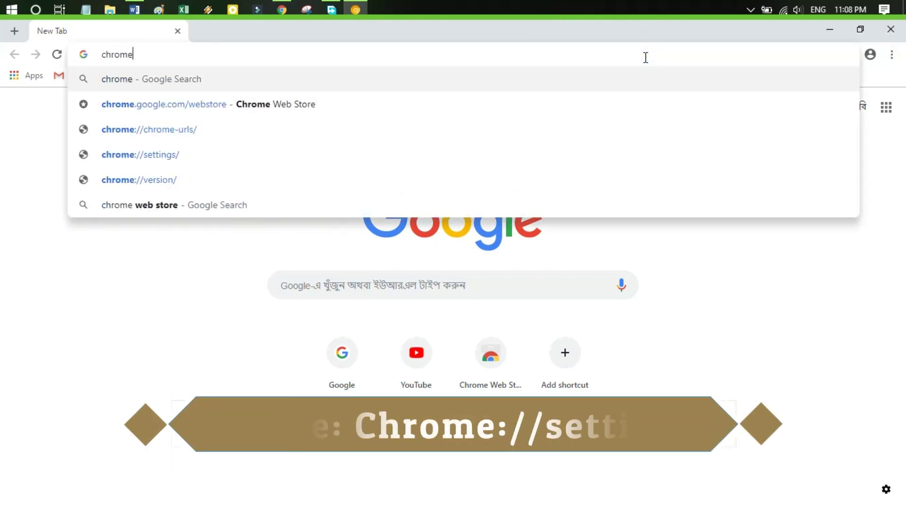
{"action": "type", "text": ":"}
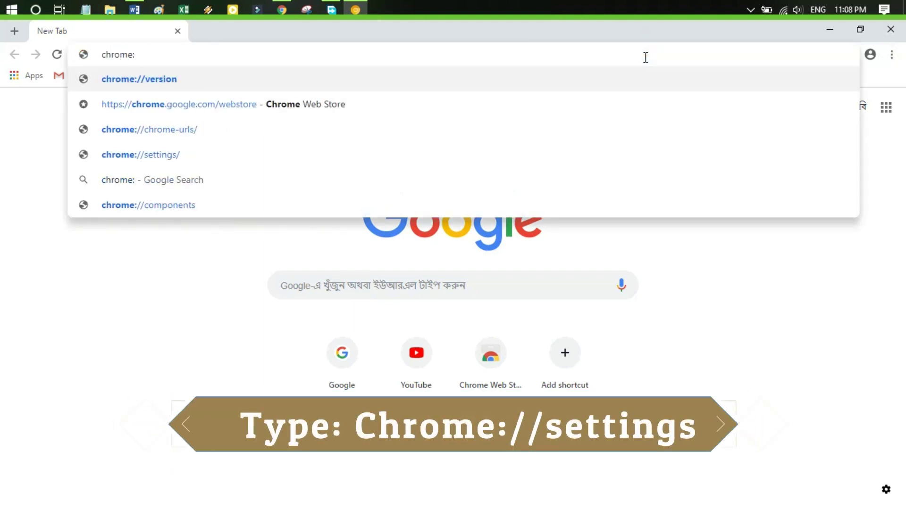
{"action": "type", "text": "//s"}
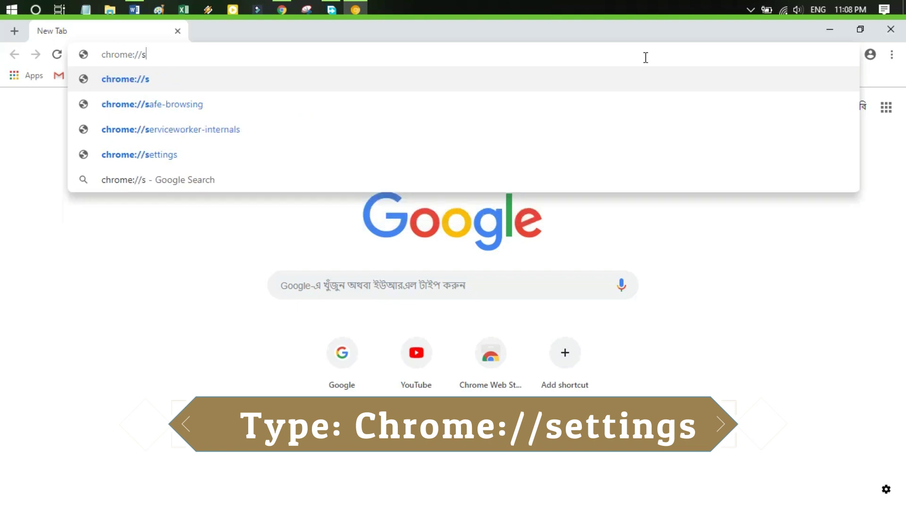
{"action": "type", "text": "eti"}
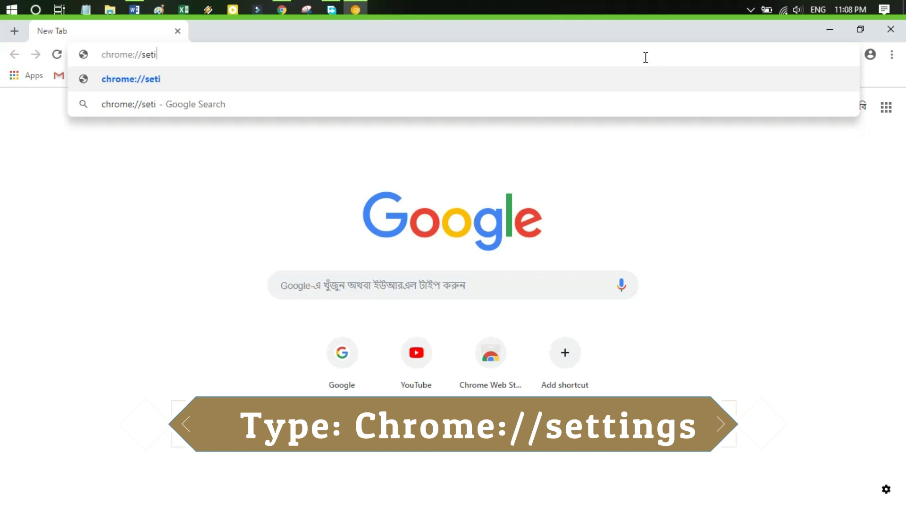
{"action": "key", "text": "BackSpace"}
{"action": "type", "text": "tings"}
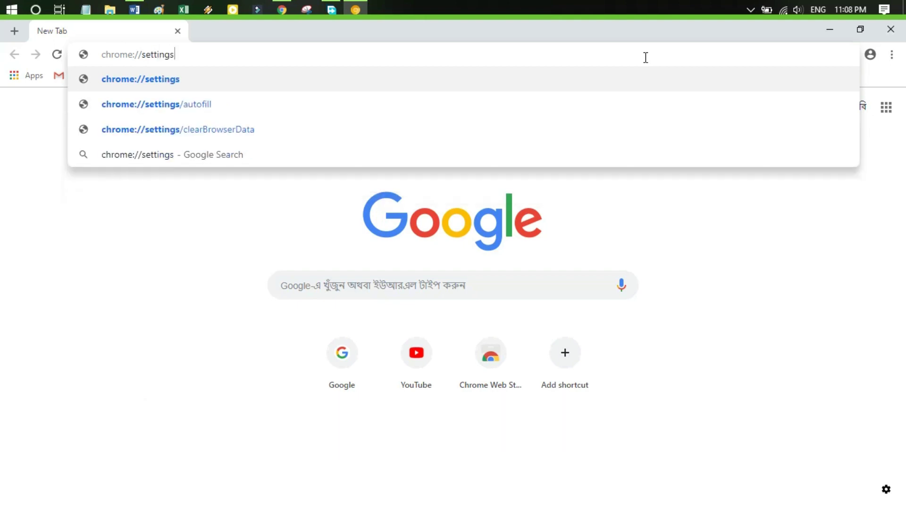
{"action": "key", "text": "Return"}
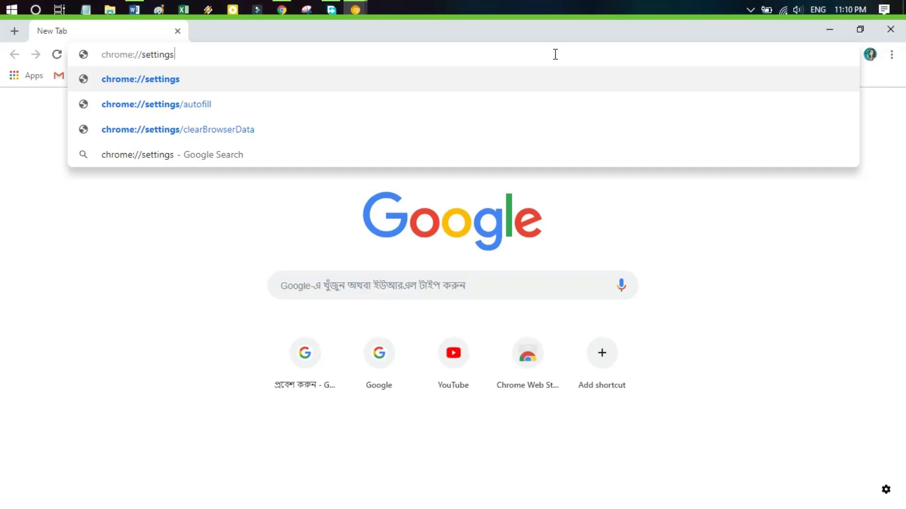
Under Settings > People, choose Turn off and confirm to stop sync and sign out
{"action": "key", "text": "Return"}
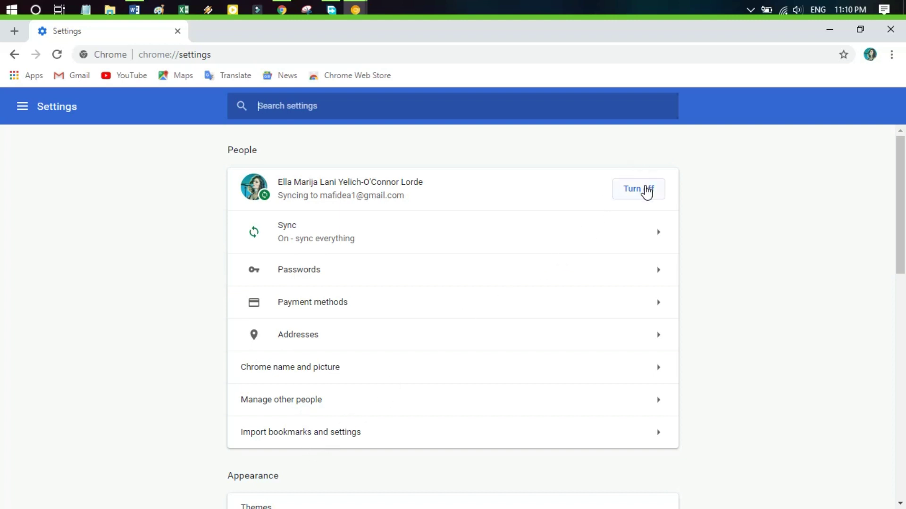
{"action": "left_click", "coordinate": [646, 189]}
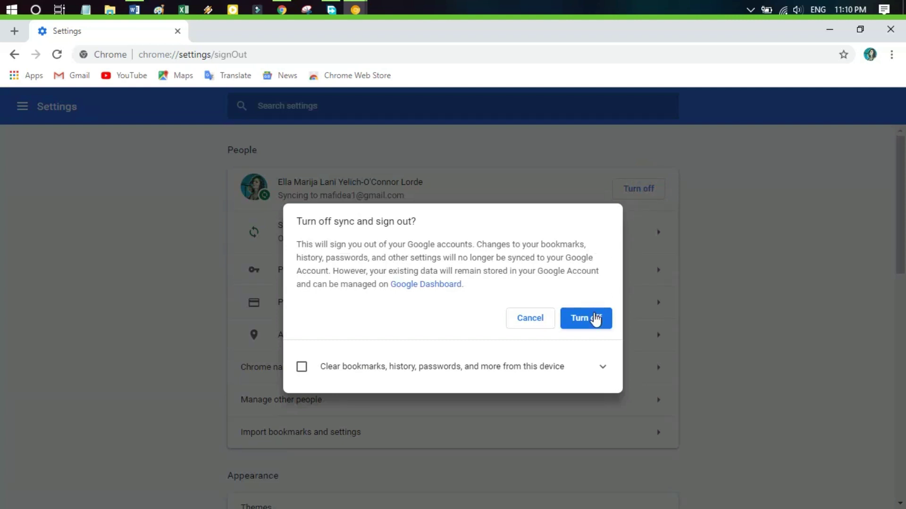
{"action": "left_click", "coordinate": [595, 319]}
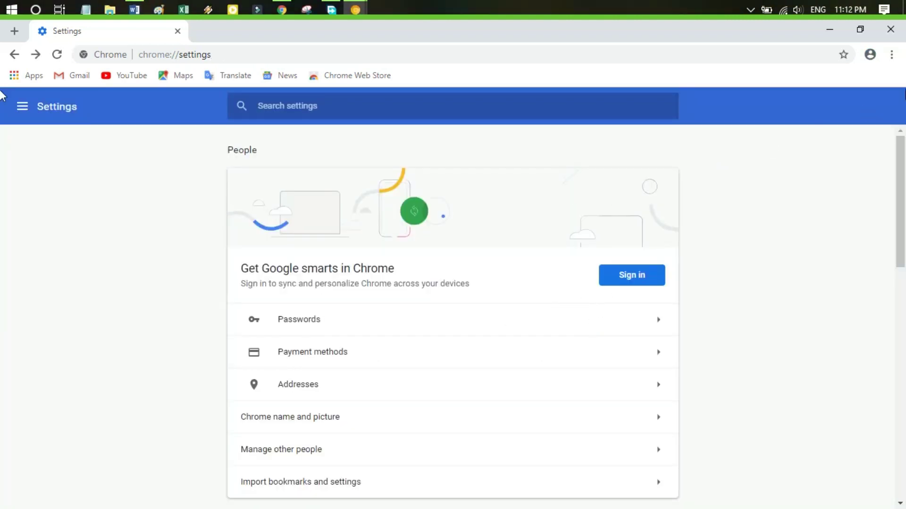
Open Bookmark manager from the three-dot menu's Bookmarks submenu
{"action": "left_click", "coordinate": [892, 55]}
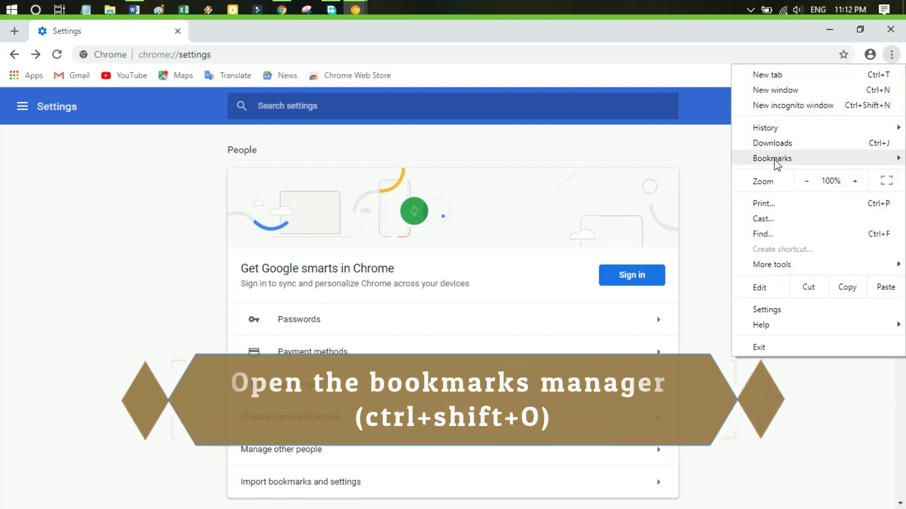
{"action": "left_click", "coordinate": [774, 159]}
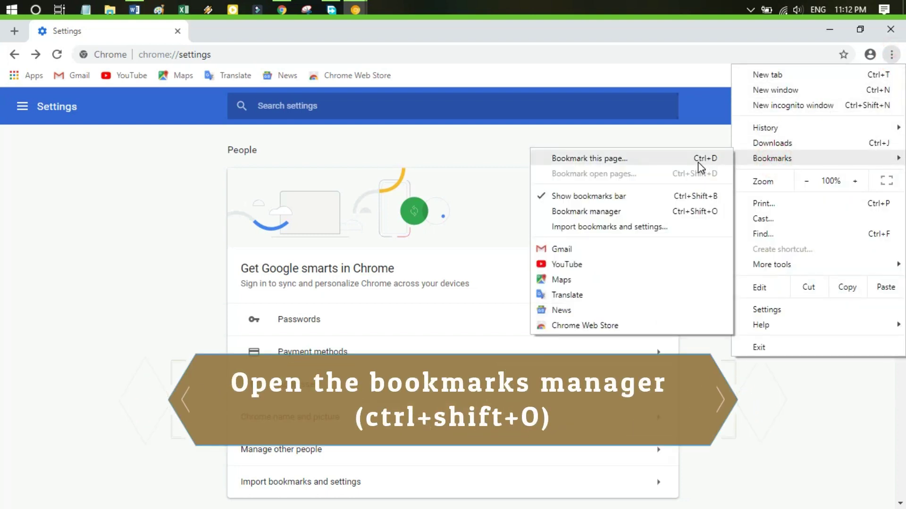
{"action": "left_click", "coordinate": [687, 211]}
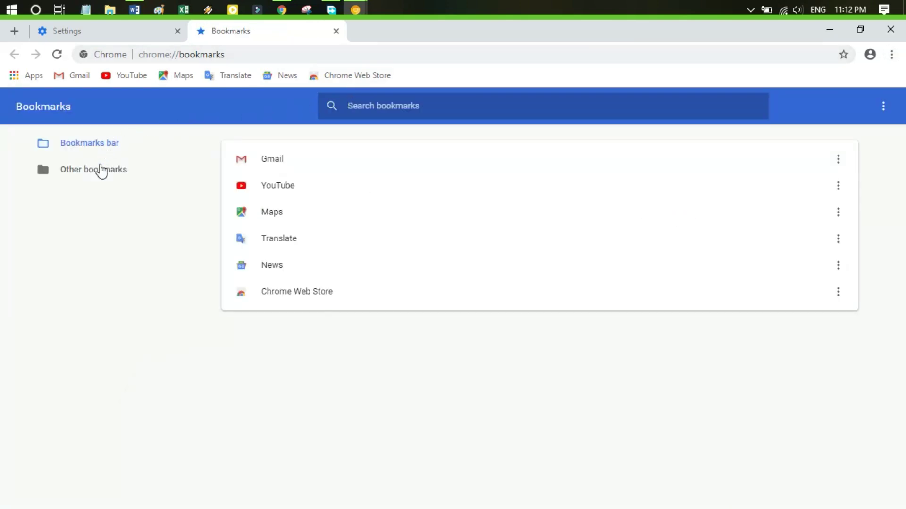
Check the bookmark options menu, then delete the Gmail and YouTube bookmarks
{"action": "left_click", "coordinate": [883, 107]}
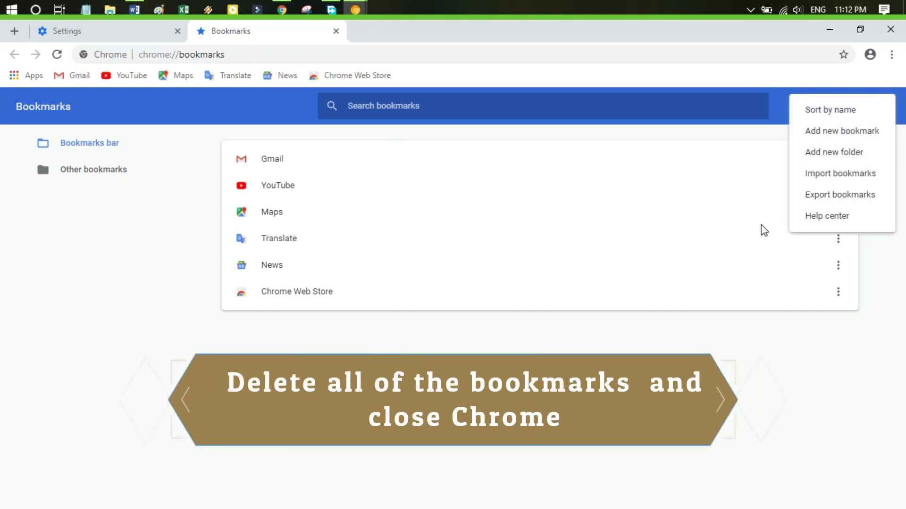
{"action": "left_click", "coordinate": [857, 323]}
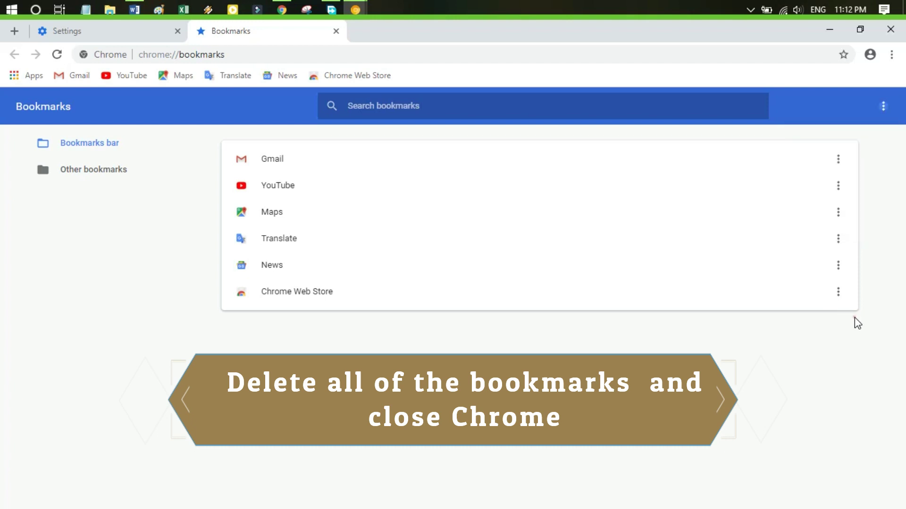
{"action": "left_click", "coordinate": [838, 160]}
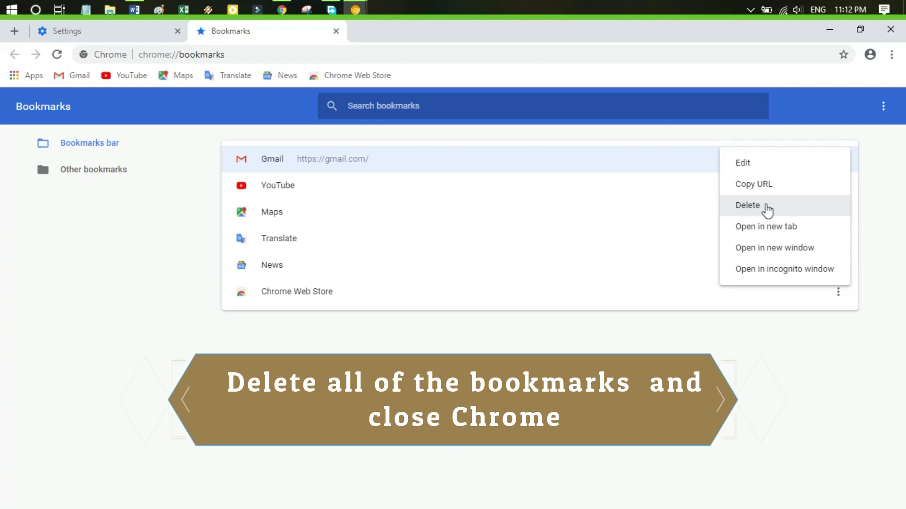
{"action": "left_click", "coordinate": [246, 161]}
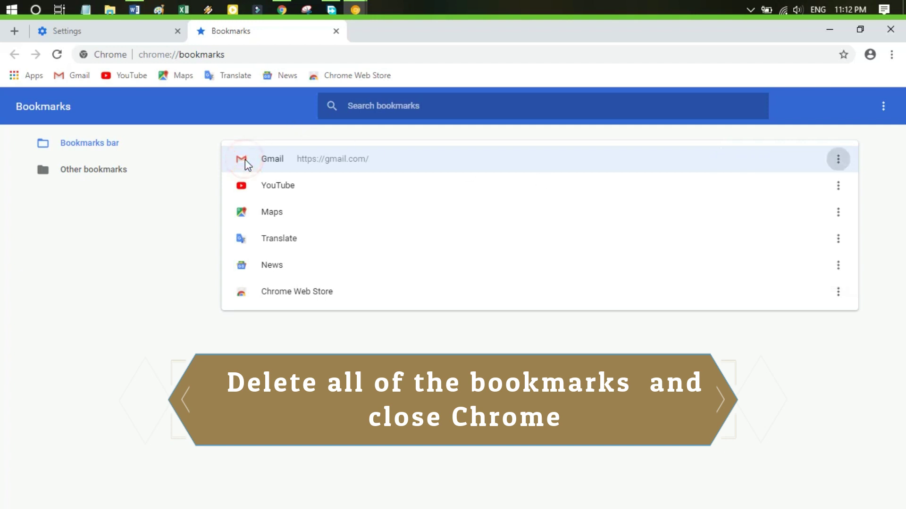
{"action": "right_click", "coordinate": [245, 162]}
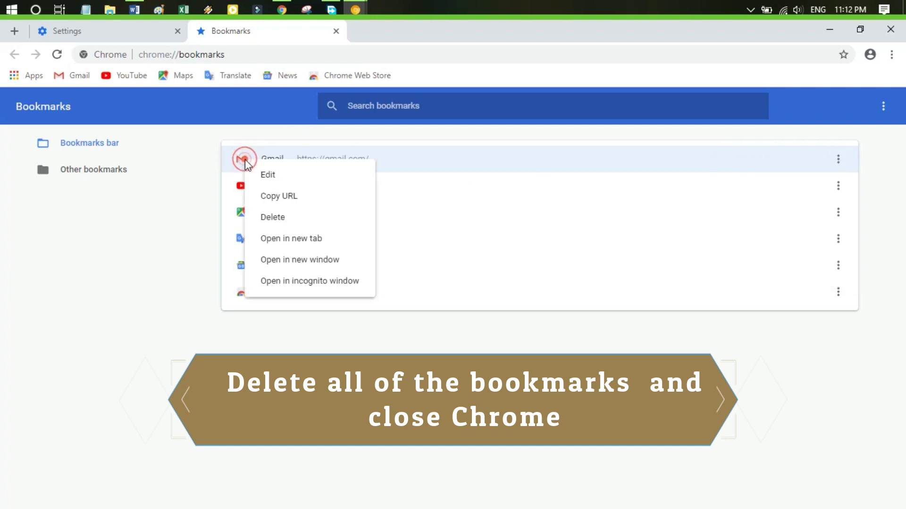
{"action": "left_click", "coordinate": [287, 216]}
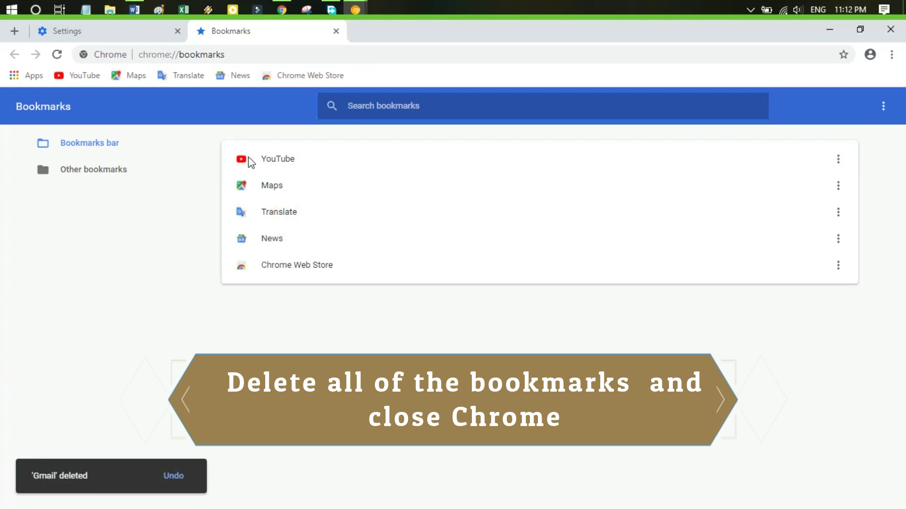
{"action": "right_click", "coordinate": [250, 163]}
{"action": "left_click", "coordinate": [295, 216]}
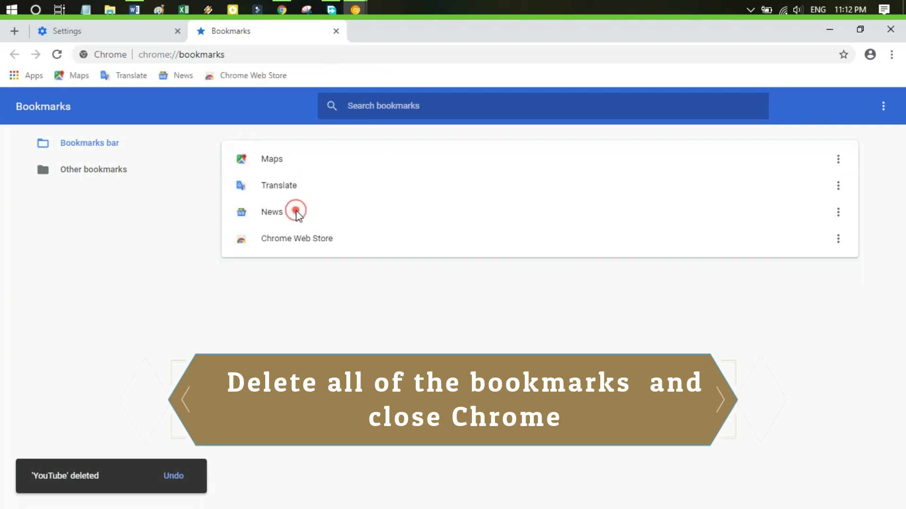
Delete the Maps, Translate, News and Chrome Web Store bookmarks, then return to the Settings tab
{"action": "left_click", "coordinate": [263, 158]}
{"action": "right_click", "coordinate": [262, 158]}
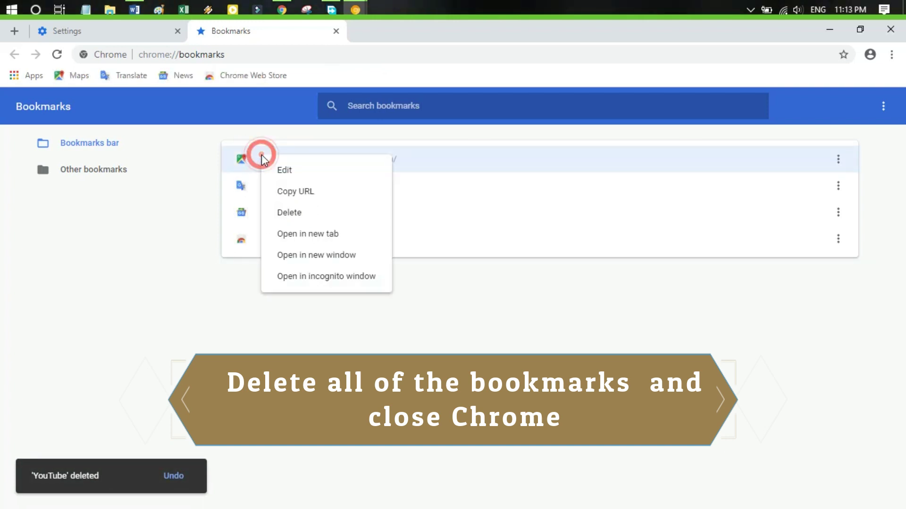
{"action": "left_click", "coordinate": [302, 215]}
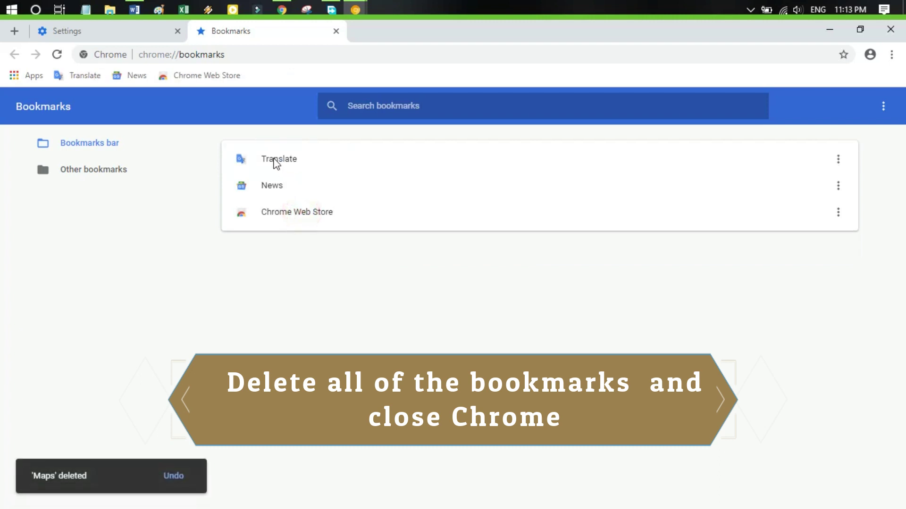
{"action": "right_click", "coordinate": [276, 162]}
{"action": "left_click", "coordinate": [317, 220]}
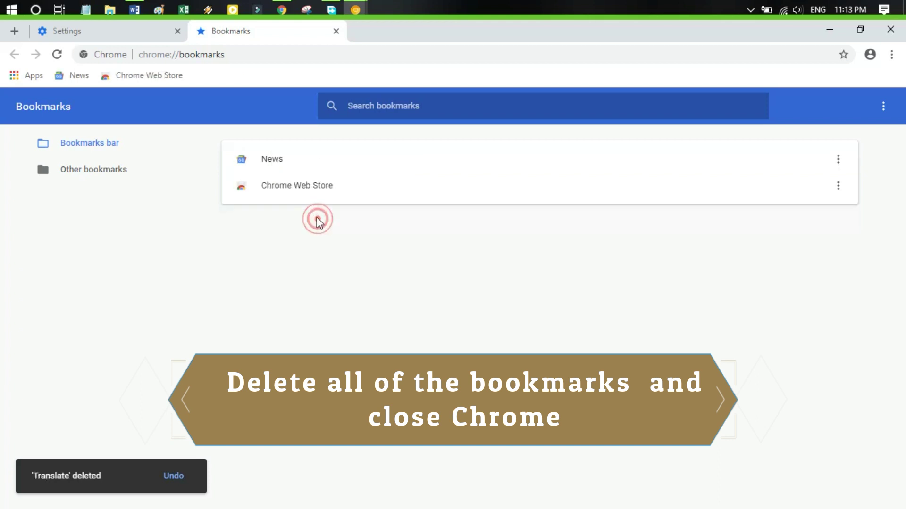
{"action": "right_click", "coordinate": [266, 162]}
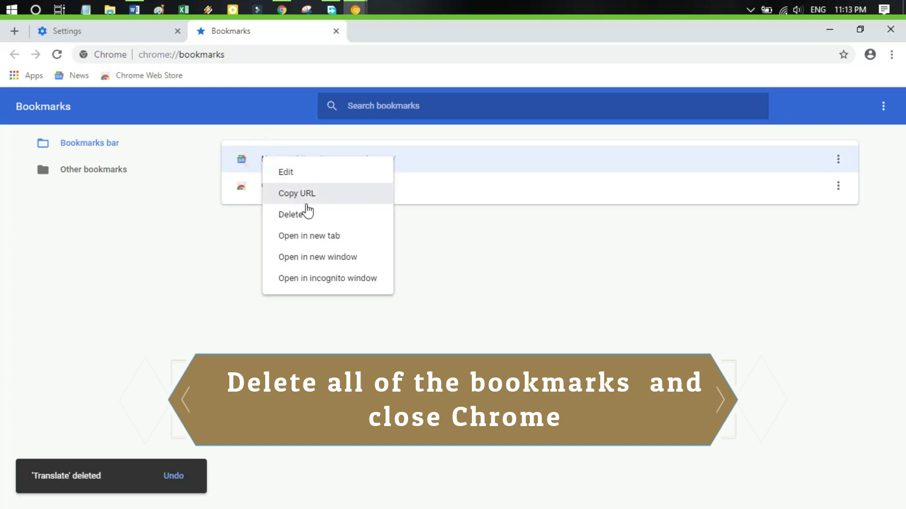
{"action": "left_click", "coordinate": [307, 215]}
{"action": "right_click", "coordinate": [267, 163]}
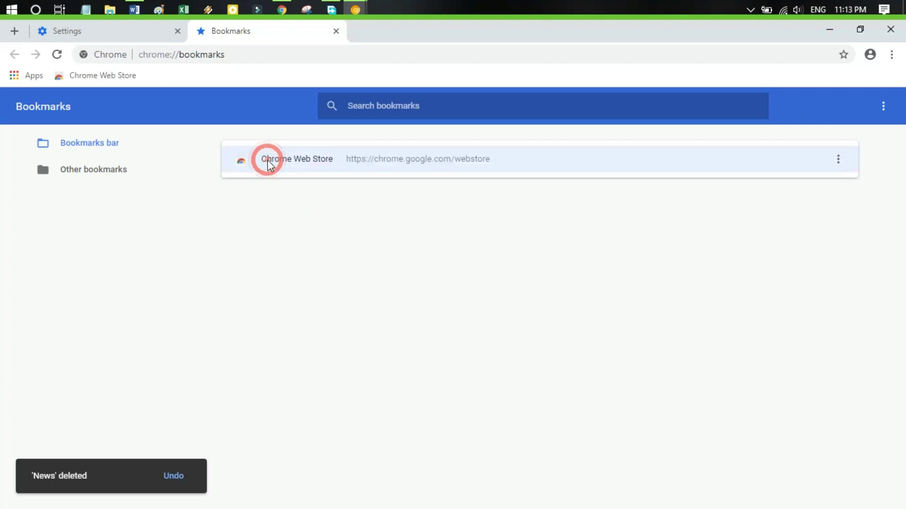
{"action": "left_click", "coordinate": [304, 222]}
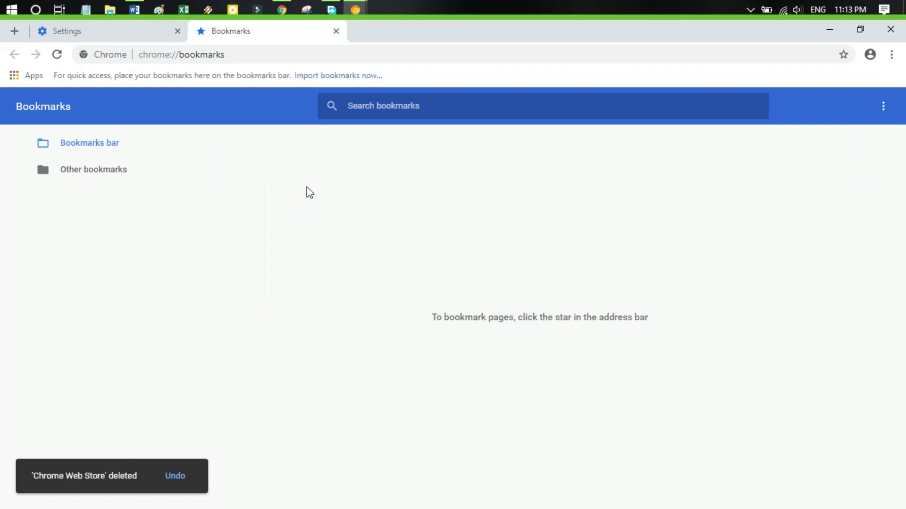
{"action": "left_click", "coordinate": [151, 32]}
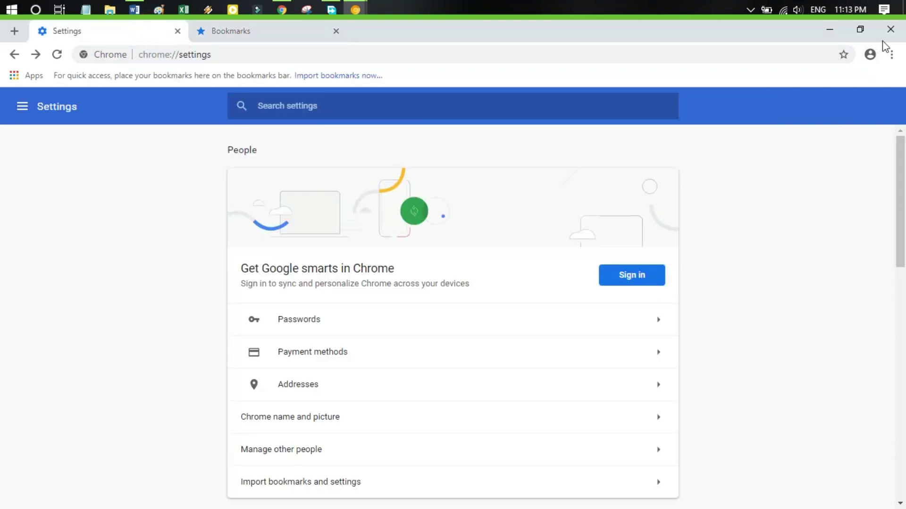
Close the Chrome window, then launch This PC from its desktop icon
{"action": "left_click", "coordinate": [890, 31]}
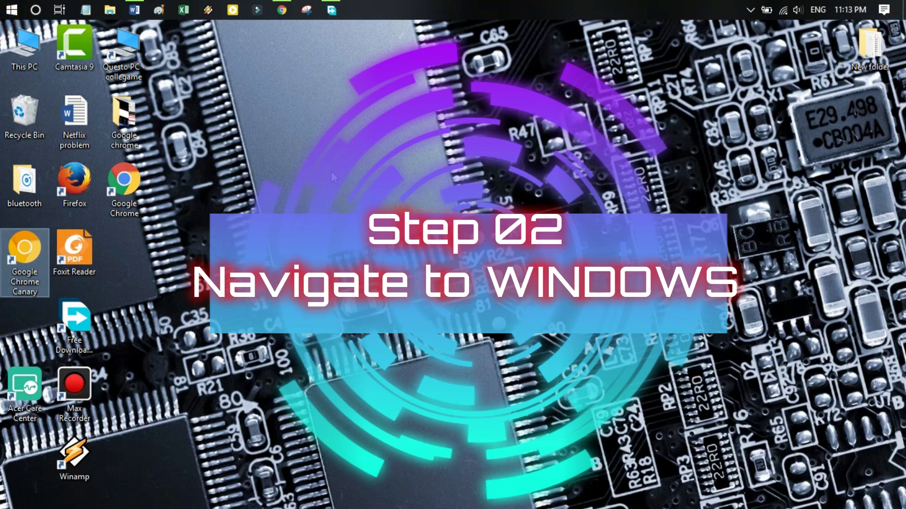
{"action": "key", "text": "super+x"}
{"action": "key", "text": "Escape"}
{"action": "key", "text": "super+s"}
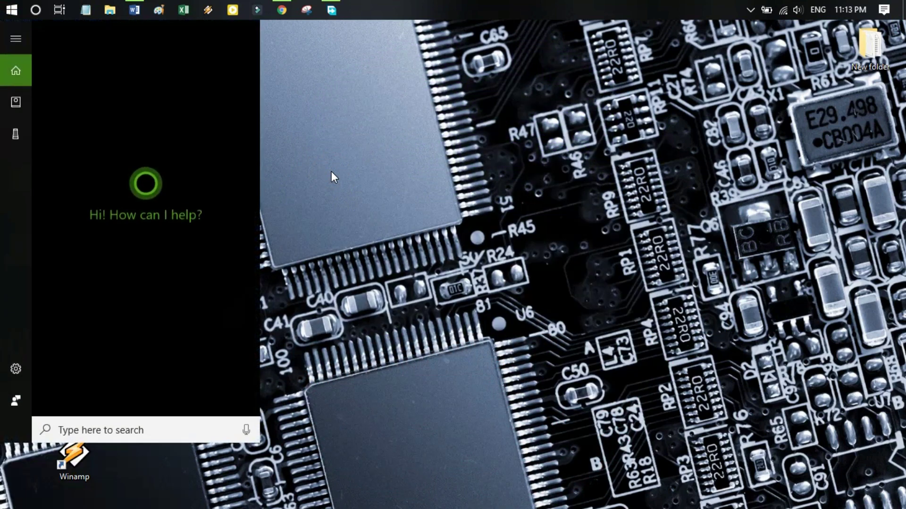
{"action": "type", "text": "app"}
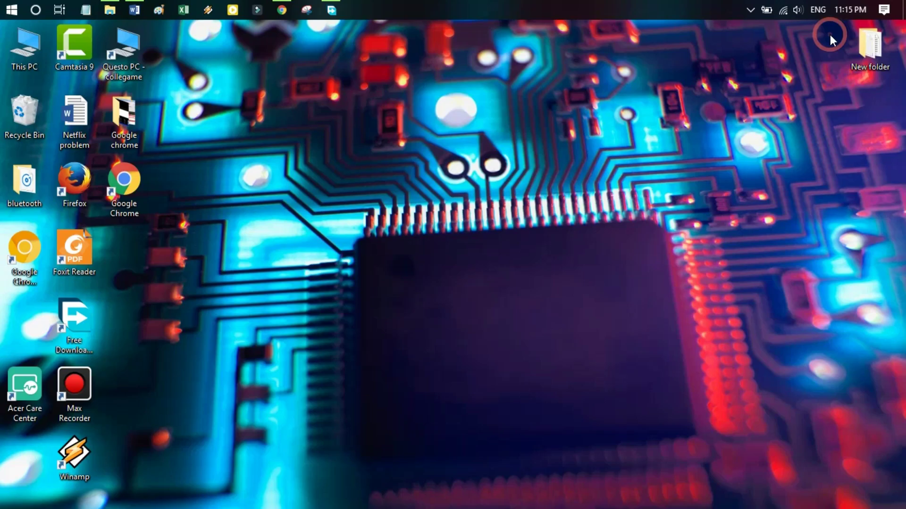
{"action": "double_click", "coordinate": [31, 55]}
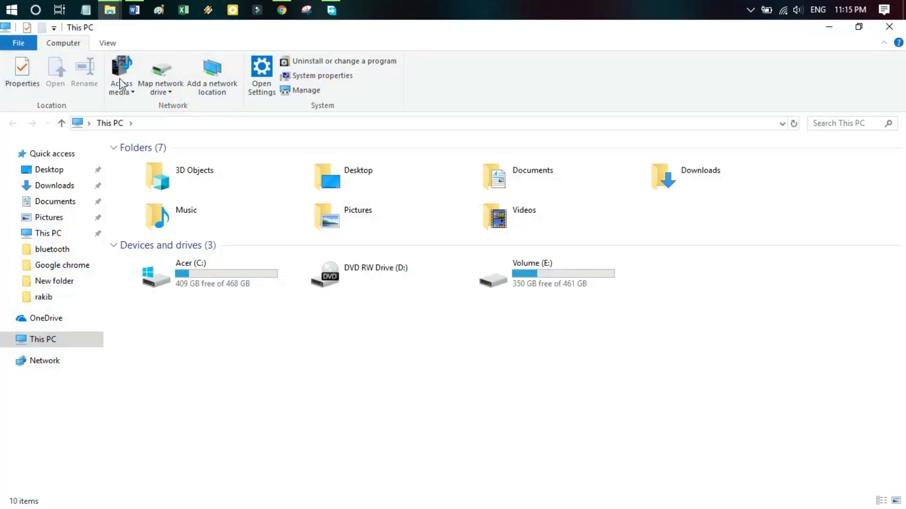
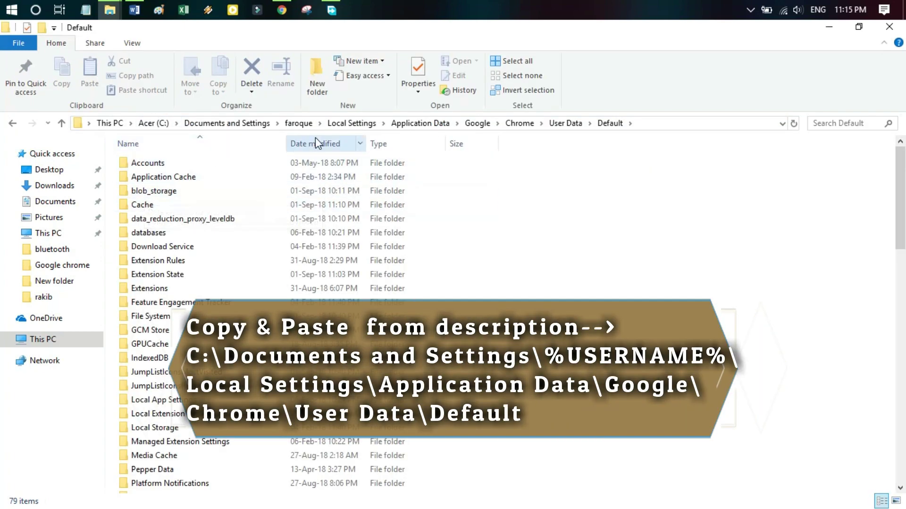
Open Chrome's Default profile folder and select the Favicons file
{"action": "left_click", "coordinate": [564, 123]}
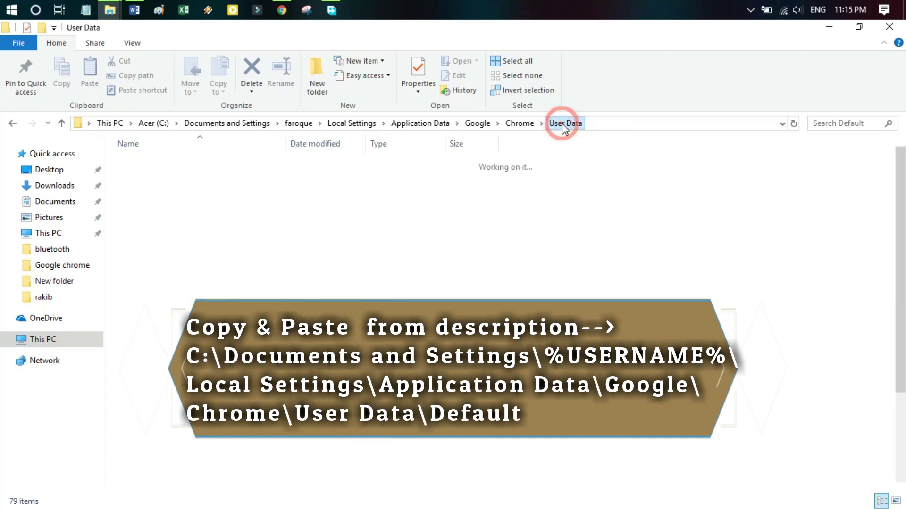
{"action": "double_click", "coordinate": [137, 233]}
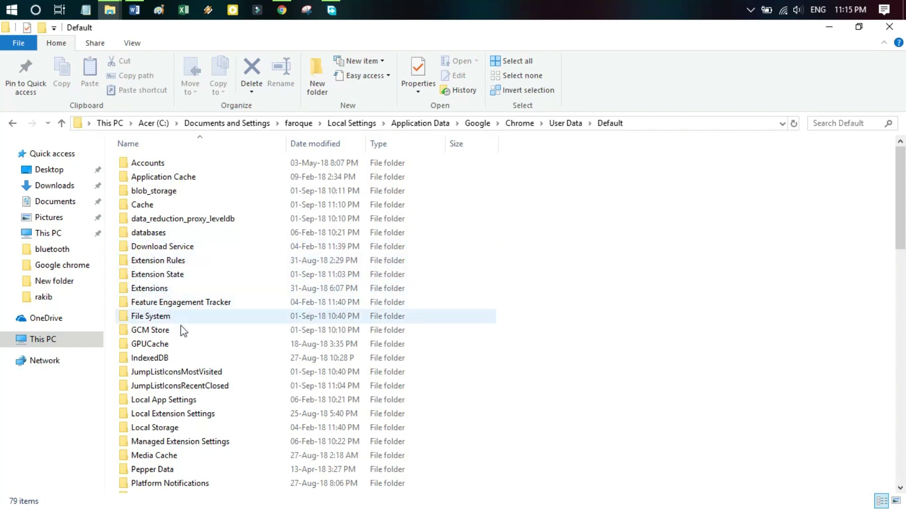
{"action": "left_click", "coordinate": [531, 310]}
{"action": "type", "text": "fa"}
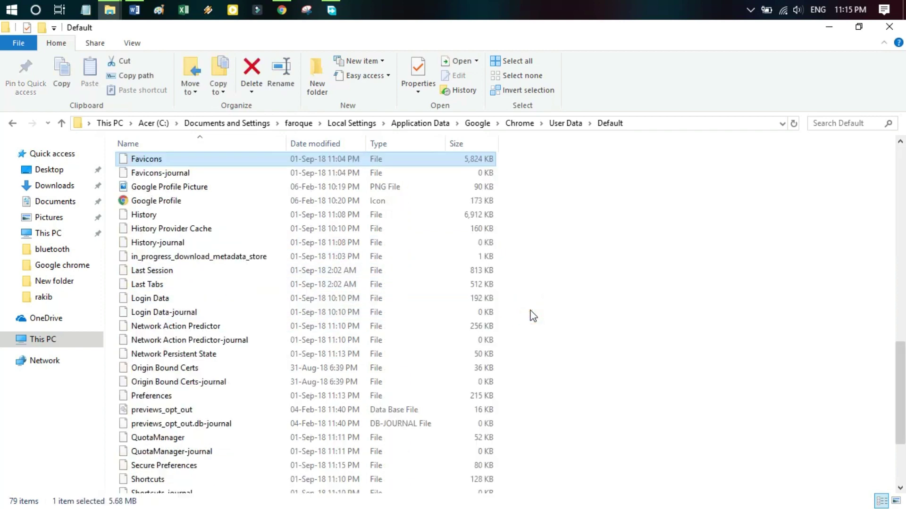
{"action": "key", "text": "Down"}
{"action": "key", "text": "f"}
{"action": "key", "text": "f"}
{"action": "key", "text": "f"}
{"action": "key", "text": "f"}
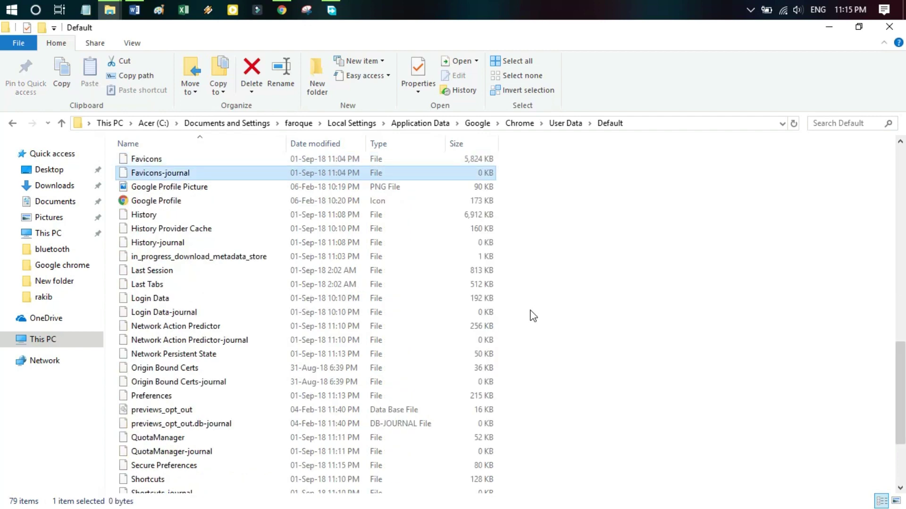
{"action": "key", "text": "Up"}
{"action": "key", "text": "Up"}
{"action": "key", "text": "Down"}
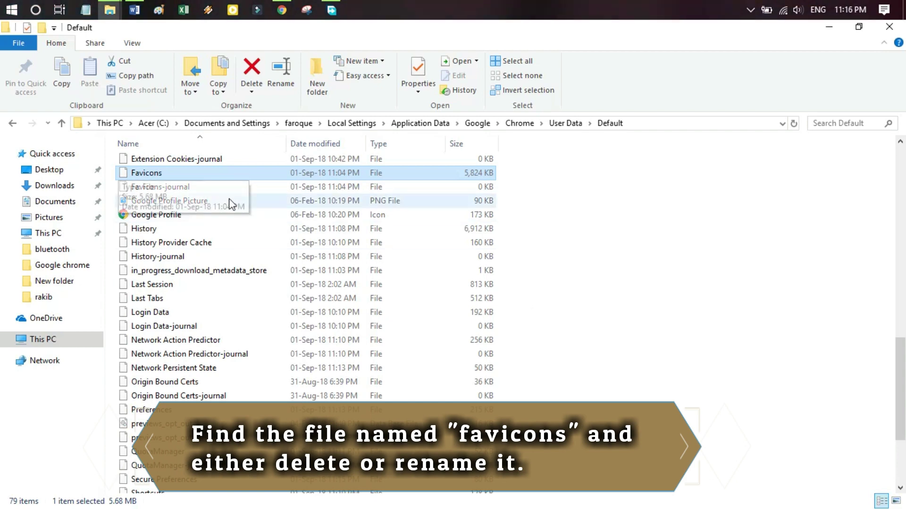
Rename Favicons to 'Rename Favicons' and relaunch Google Chrome from the desktop
{"action": "left_click", "coordinate": [147, 175]}
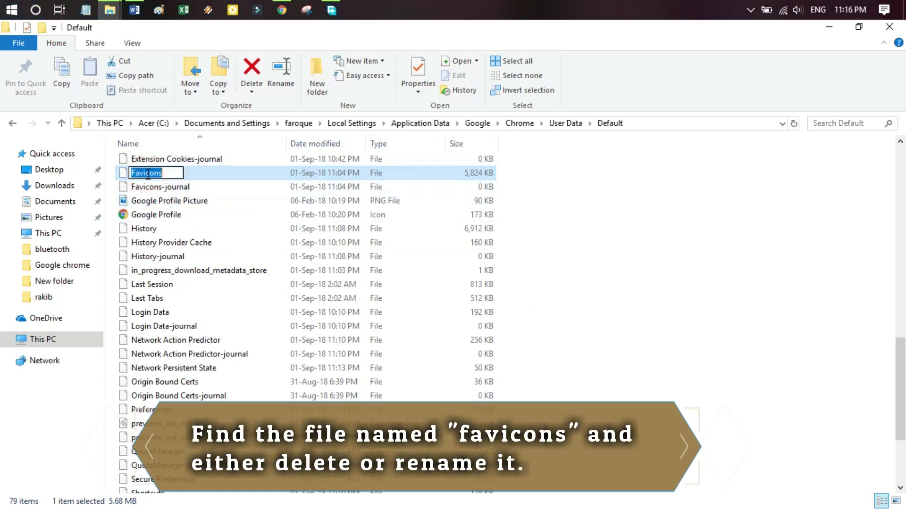
{"action": "left_click", "coordinate": [538, 203]}
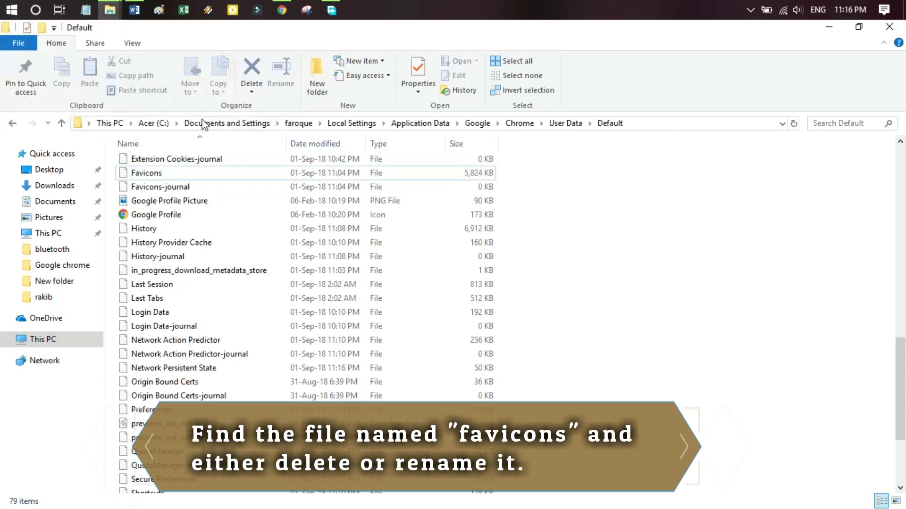
{"action": "left_click", "coordinate": [158, 177]}
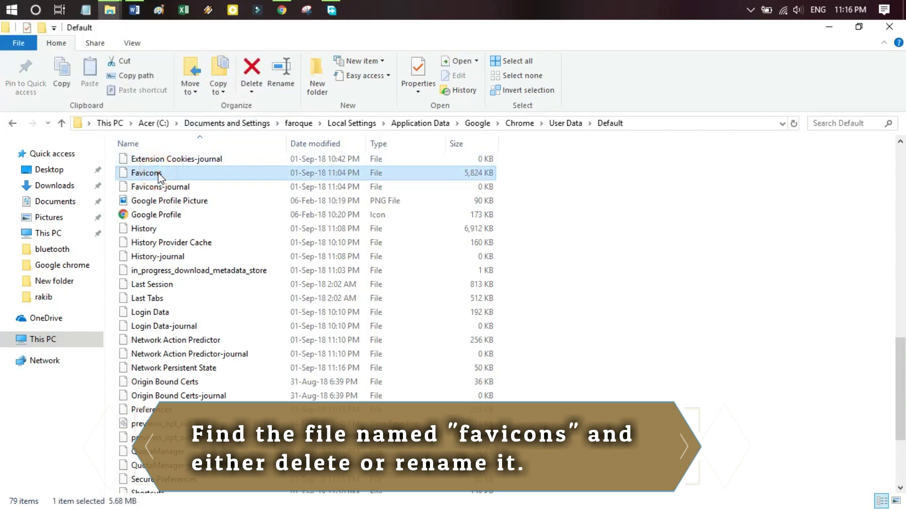
{"action": "left_click", "coordinate": [158, 177]}
{"action": "left_click", "coordinate": [178, 173]}
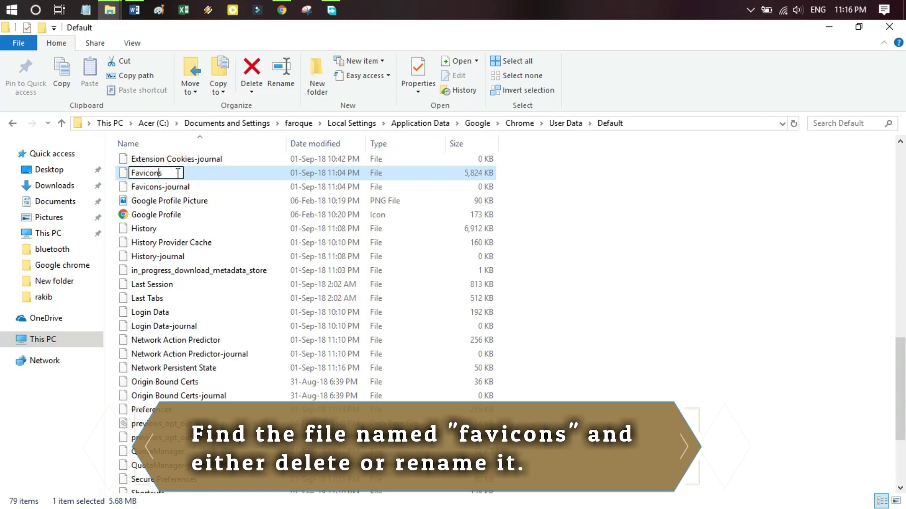
{"action": "key", "text": "Home"}
{"action": "type", "text": "Rename"}
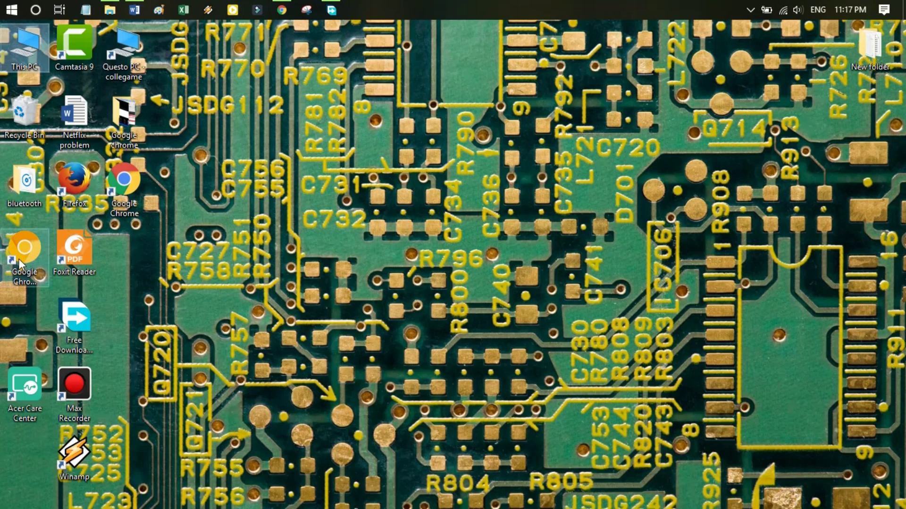
{"action": "double_click", "coordinate": [18, 258]}
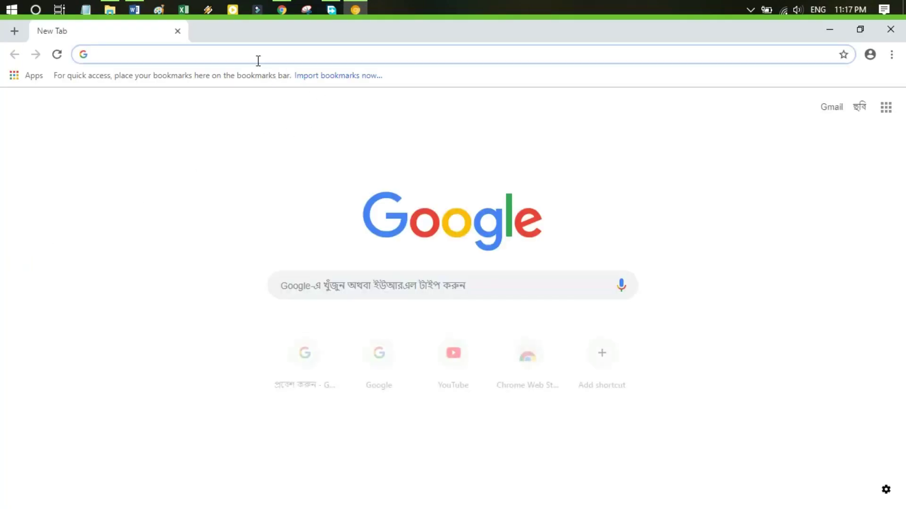
Sign in to Chrome with the account e-mail and password, confirm sync, then show the desktop
{"action": "left_click", "coordinate": [891, 55]}
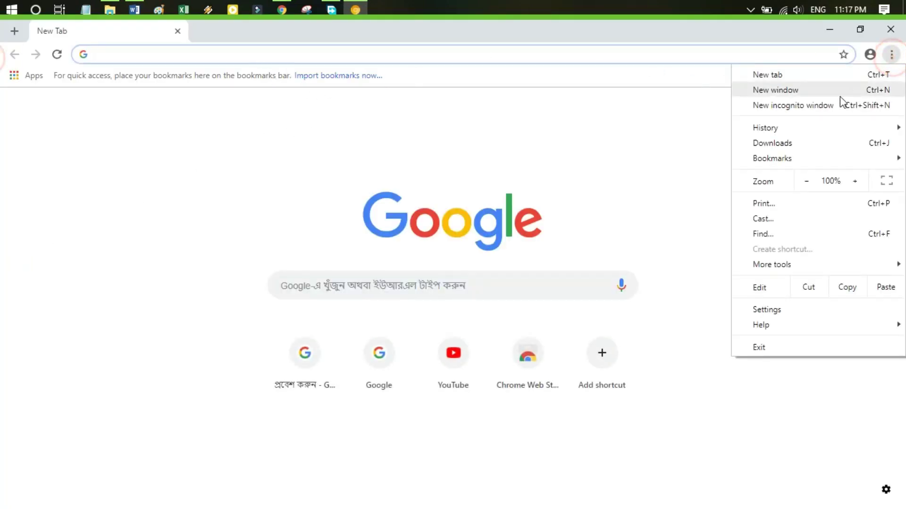
{"action": "left_click", "coordinate": [870, 54]}
{"action": "left_click", "coordinate": [794, 207]}
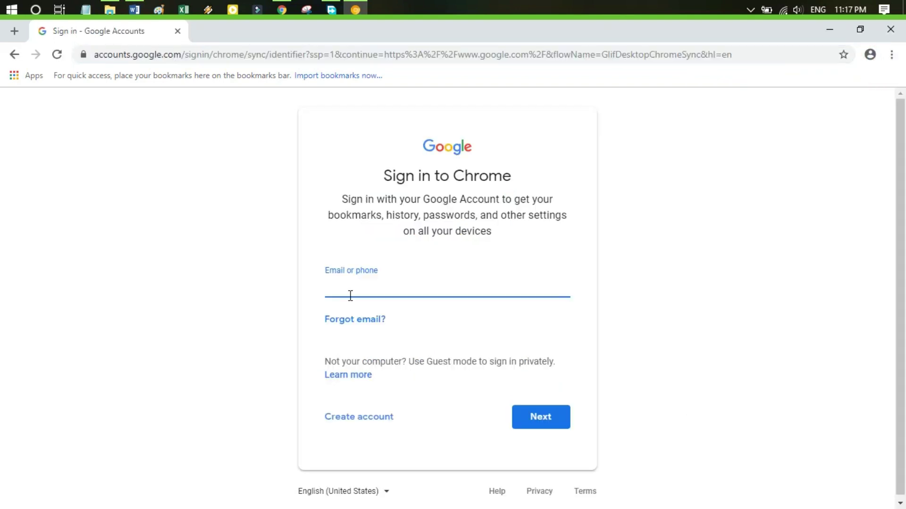
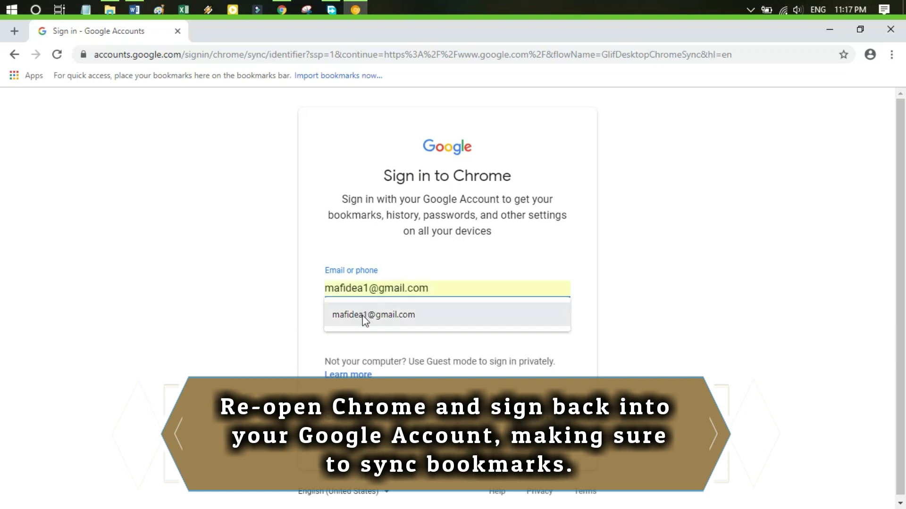
{"action": "left_click", "coordinate": [364, 316]}
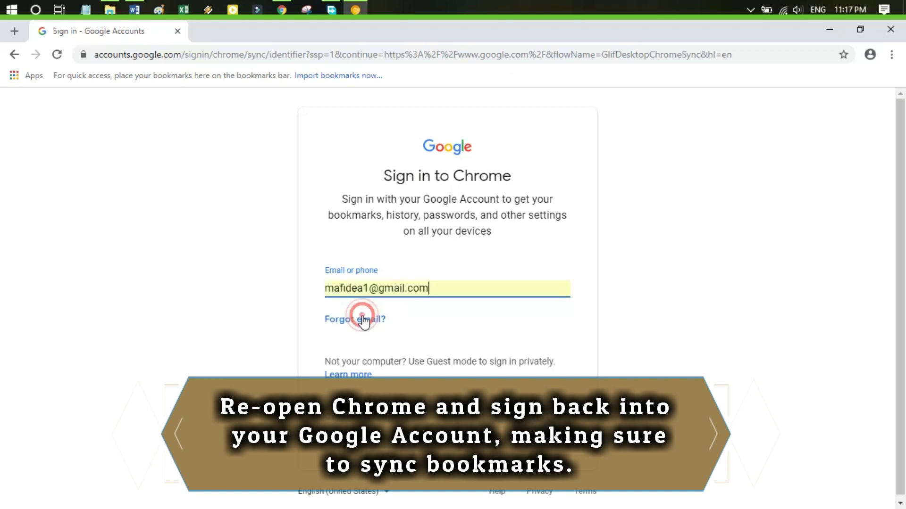
{"action": "key", "text": "Return"}
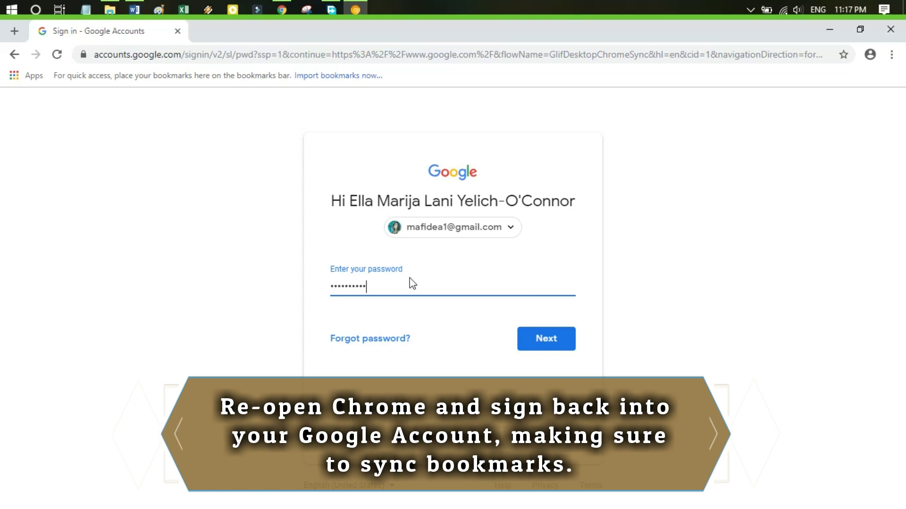
{"action": "key", "text": "Return"}
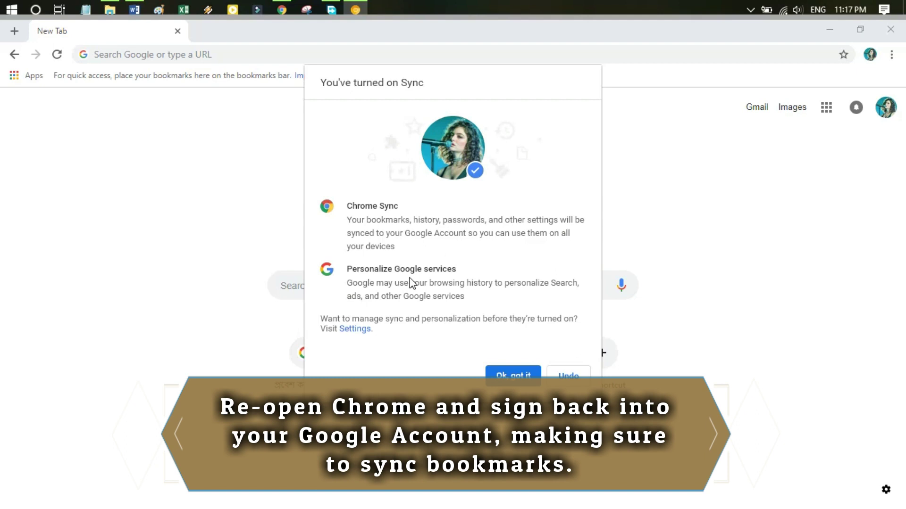
{"action": "left_click", "coordinate": [514, 376]}
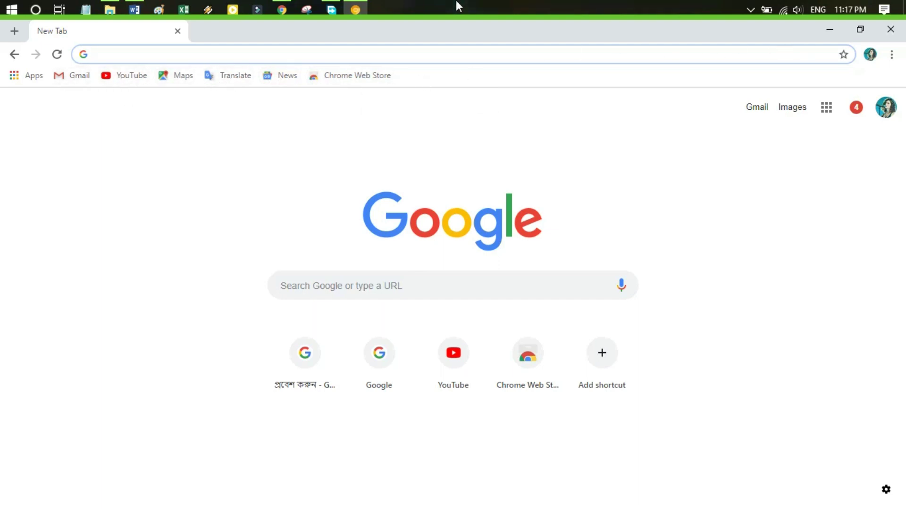
{"action": "left_click", "coordinate": [904, 10]}
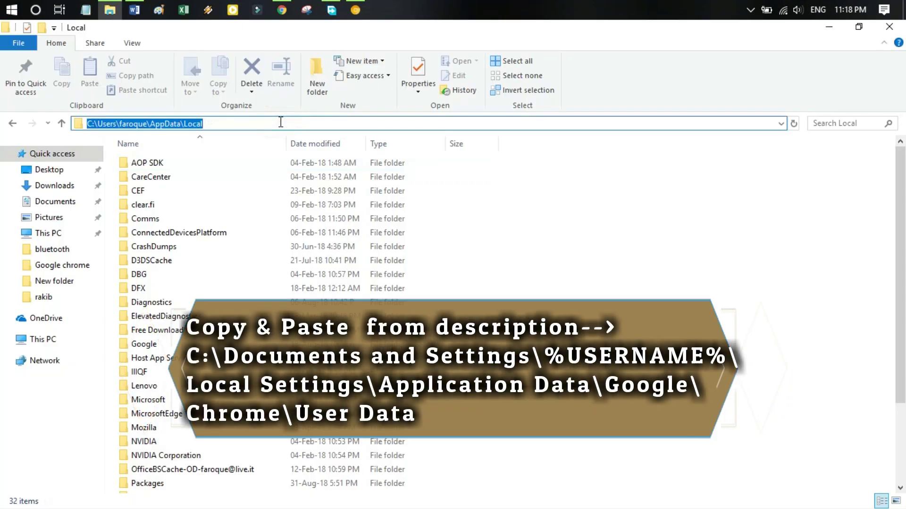
Navigate to Chrome's User Data folder using the pasted Default folder path
{"action": "type", "text": "C:\\Documents and Settings\\%USERNAME%\\Local Settings\\Application Data\\Google\\Chrome\\User Data\\Default"}
{"action": "key", "text": "Return"}
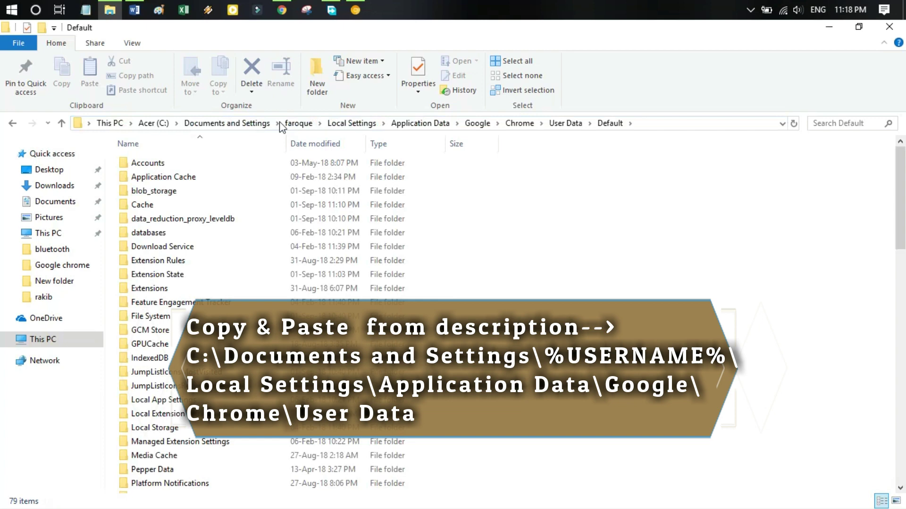
{"action": "left_click", "coordinate": [567, 123]}
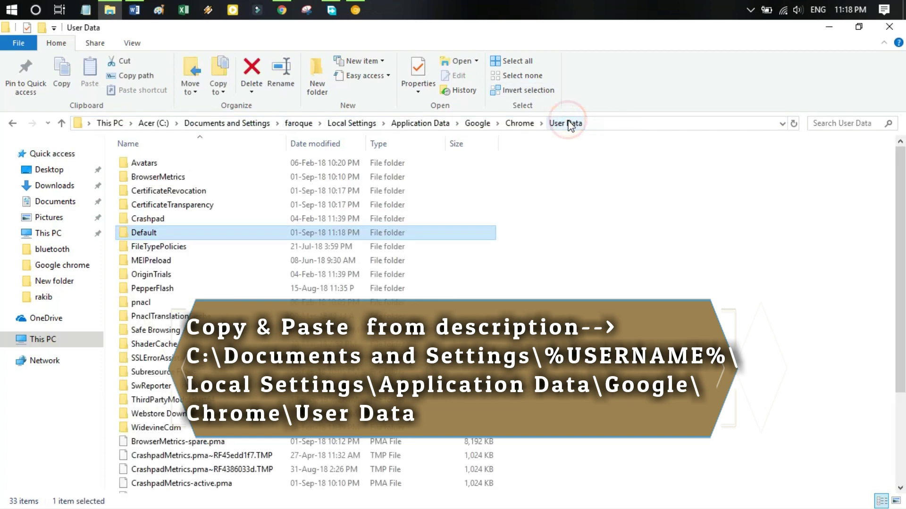
Start renaming the Default folder to 'Rename', then cancel, keeping the name Default
{"action": "left_click", "coordinate": [149, 233]}
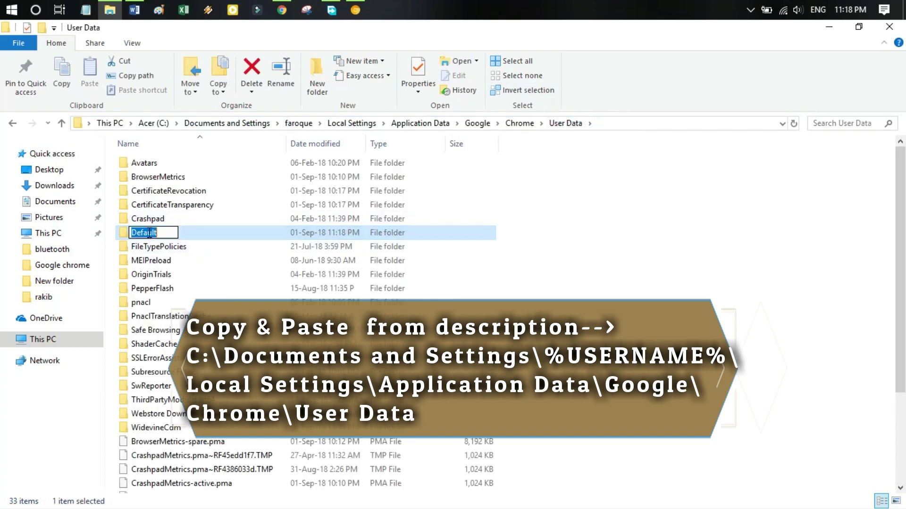
{"action": "left_click", "coordinate": [149, 233]}
{"action": "type", "text": "rename"}
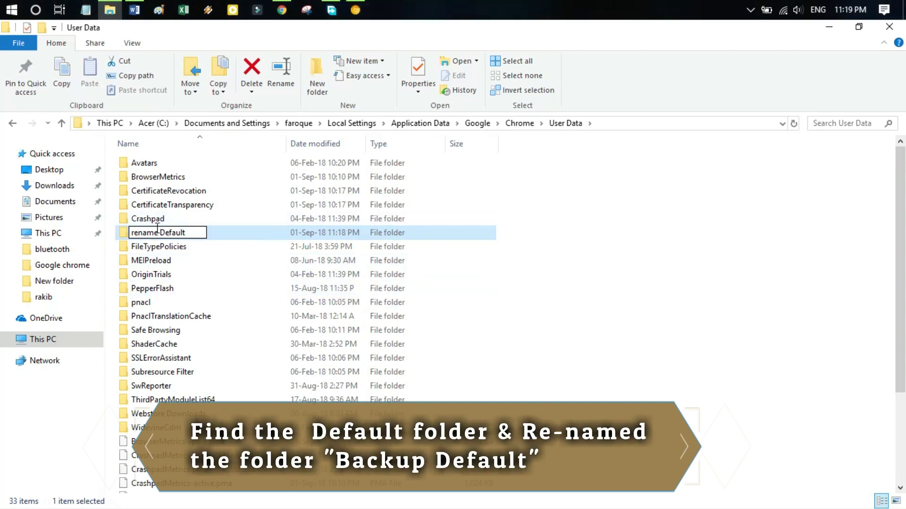
{"action": "key", "text": "Home"}
{"action": "type", "text": "R"}
{"action": "key", "text": "Delete"}
{"action": "key", "text": "Escape"}
{"action": "left_click", "coordinate": [556, 340]}
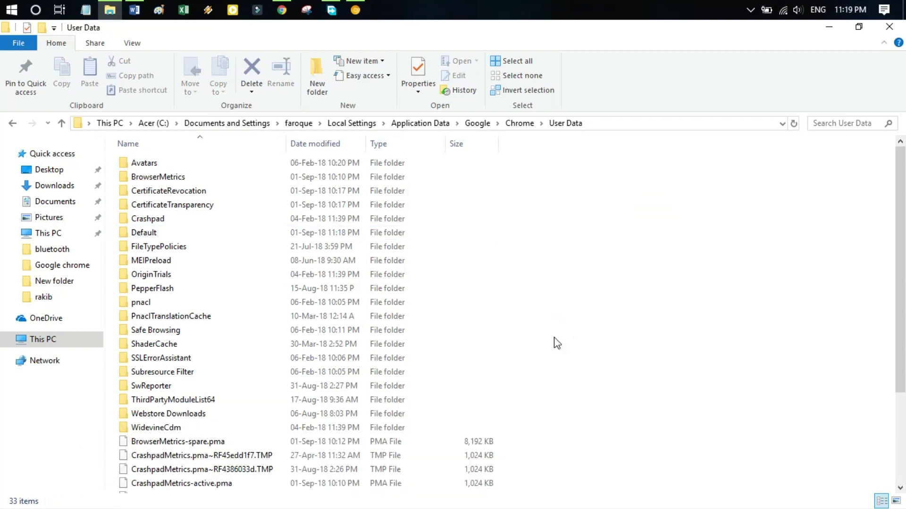
Relaunch Chrome Canary and check in the profile menu that it is signed out
{"action": "left_click", "coordinate": [829, 29]}
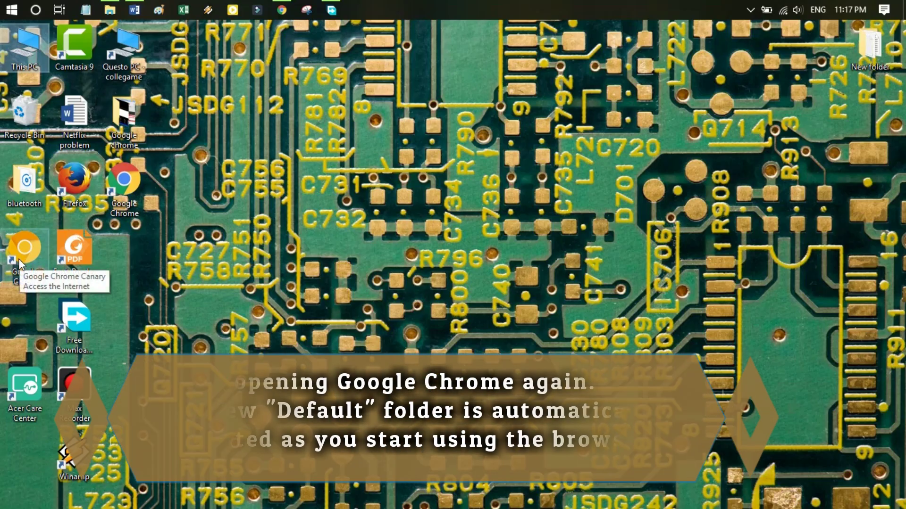
{"action": "double_click", "coordinate": [18, 258]}
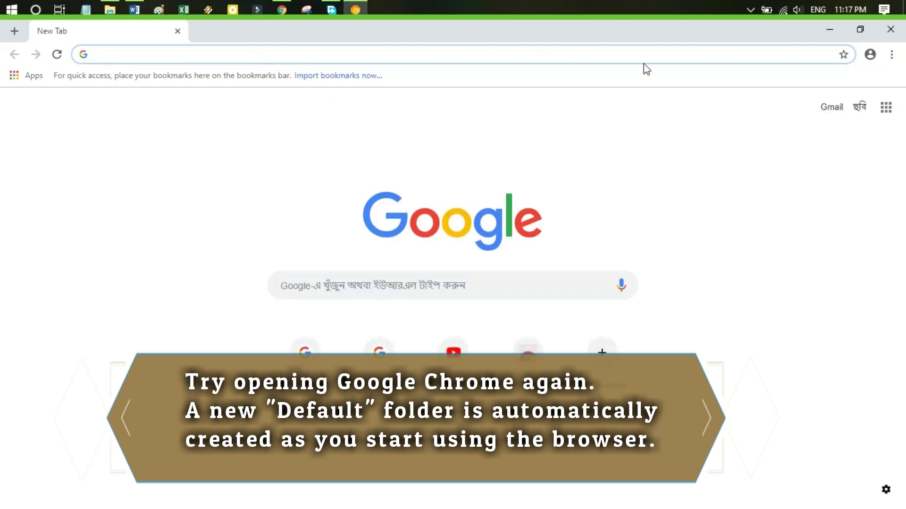
{"action": "left_click", "coordinate": [891, 56]}
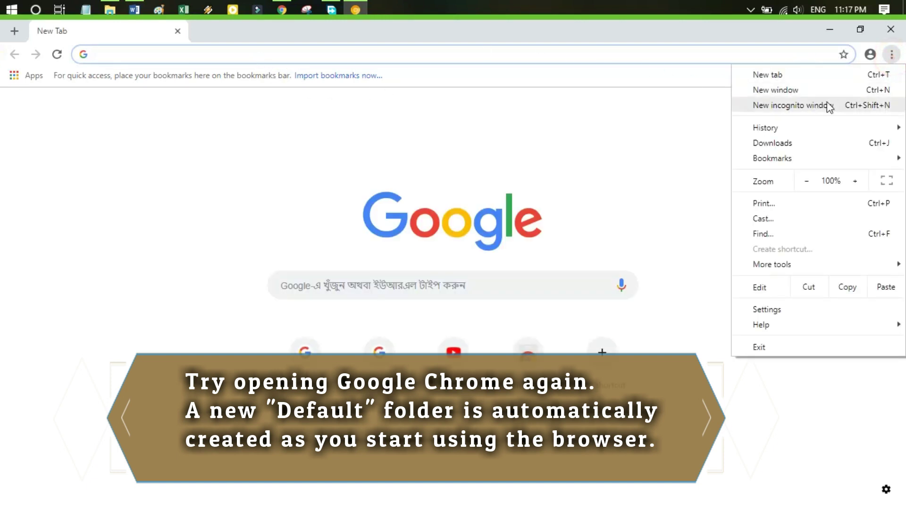
{"action": "left_click", "coordinate": [872, 59]}
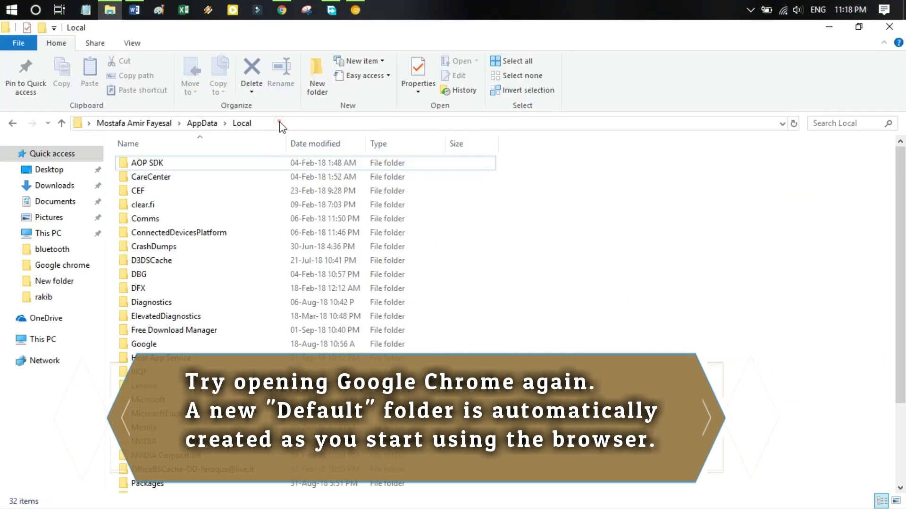
Return to Chrome's User Data folder in File Explorer via the pasted Default path
{"action": "left_click", "coordinate": [281, 123]}
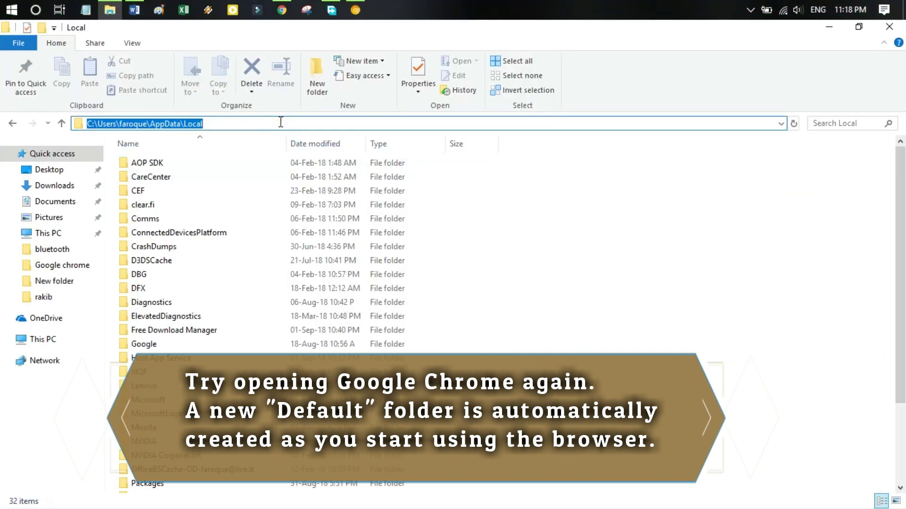
{"action": "type", "text": "C:\\Documents and Settings\\%USERNAME%\\Local Settings\\Application Data\\Google\\Chrome\\User Data\\Default"}
{"action": "key", "text": "Return"}
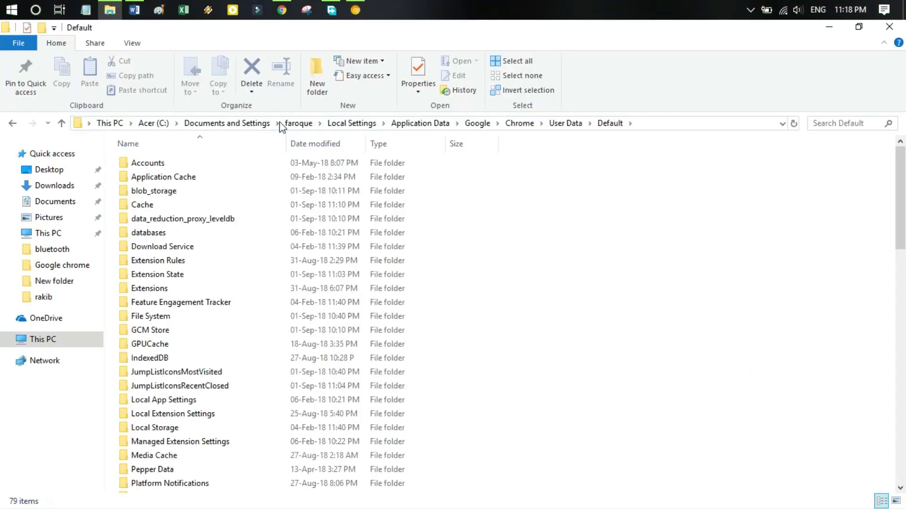
{"action": "left_click", "coordinate": [568, 123]}
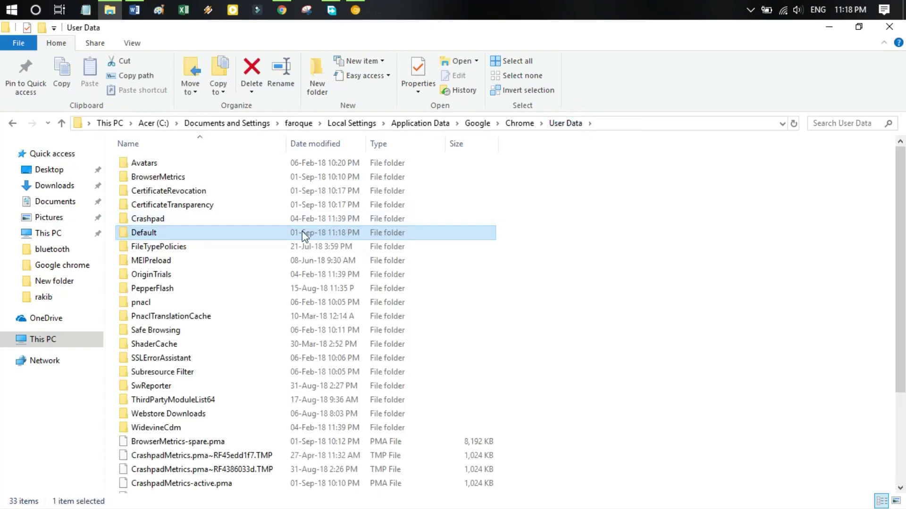